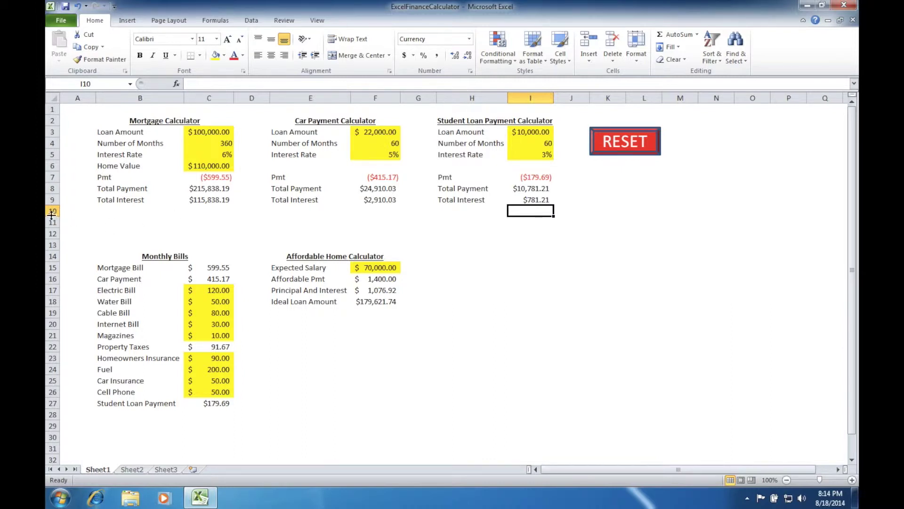
Step: Insert eight blank rows above rows 10–13, pushing Monthly Bills and Affordable Home down to row 22
left_click_drag(52, 211, 53, 245)
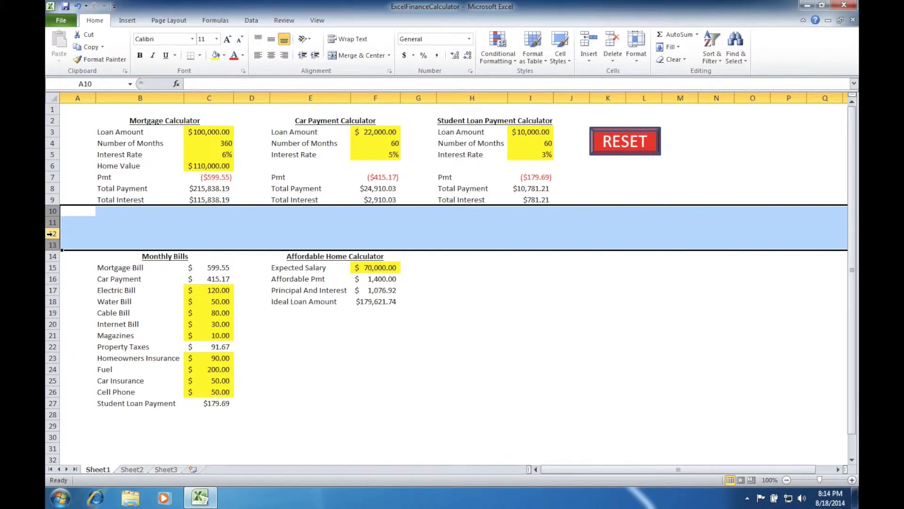
right_click(49, 234)
left_click(83, 307)
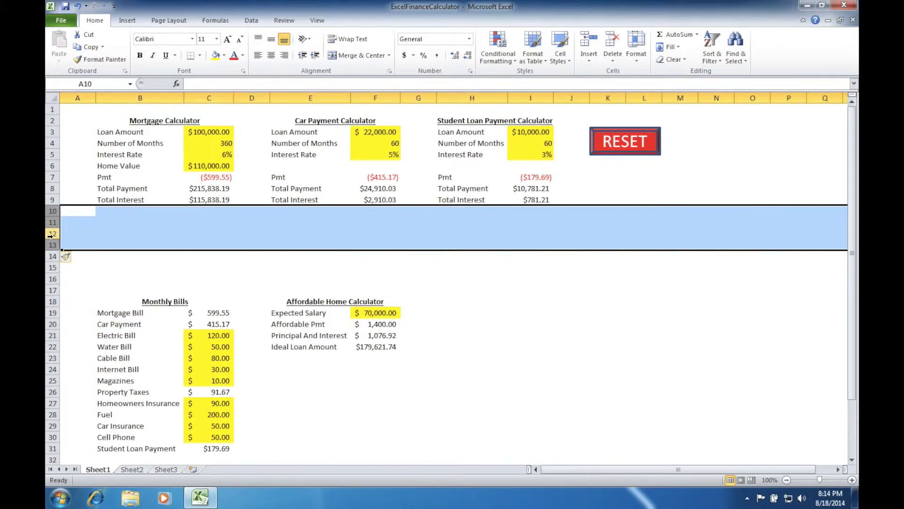
right_click(50, 233)
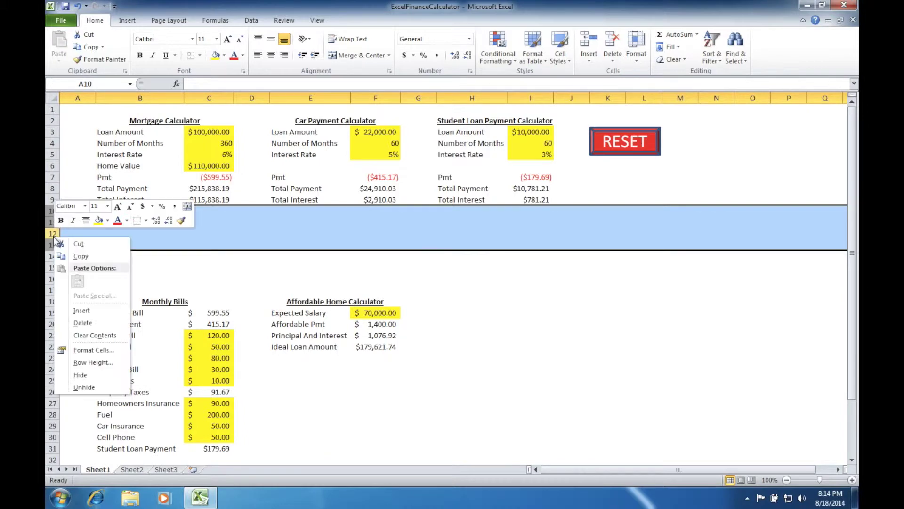
left_click(84, 310)
left_click(330, 289)
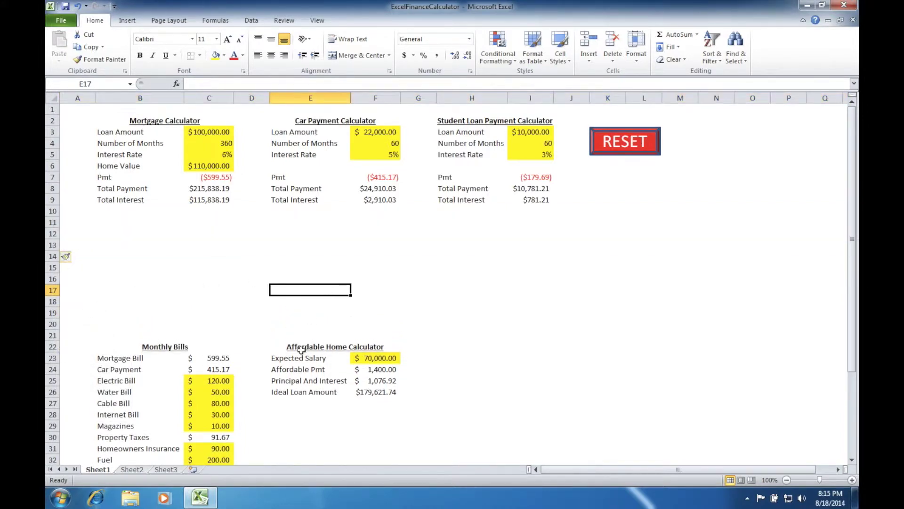
Step: Drag the Affordable Home Calculator block from E22:F26 up to B11:C15 below the Mortgage Calculator
left_click_drag(282, 346, 310, 393)
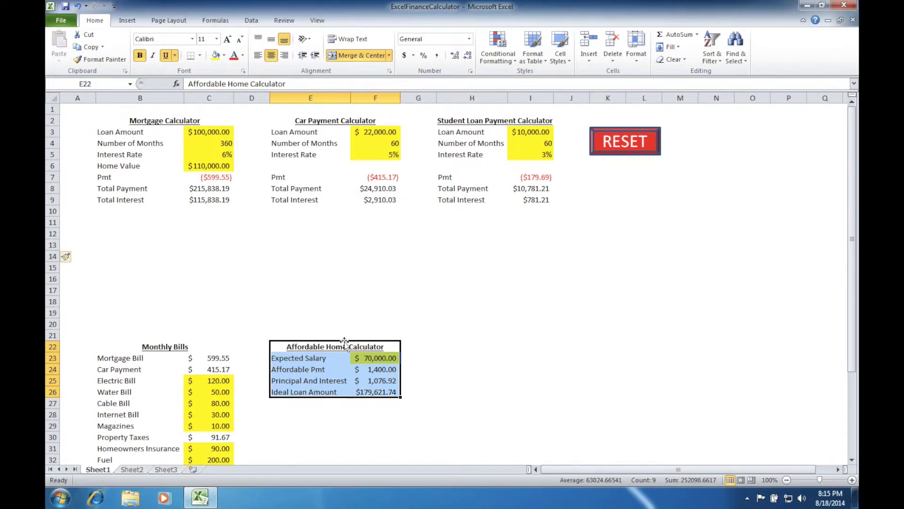
left_click_drag(344, 342, 171, 236)
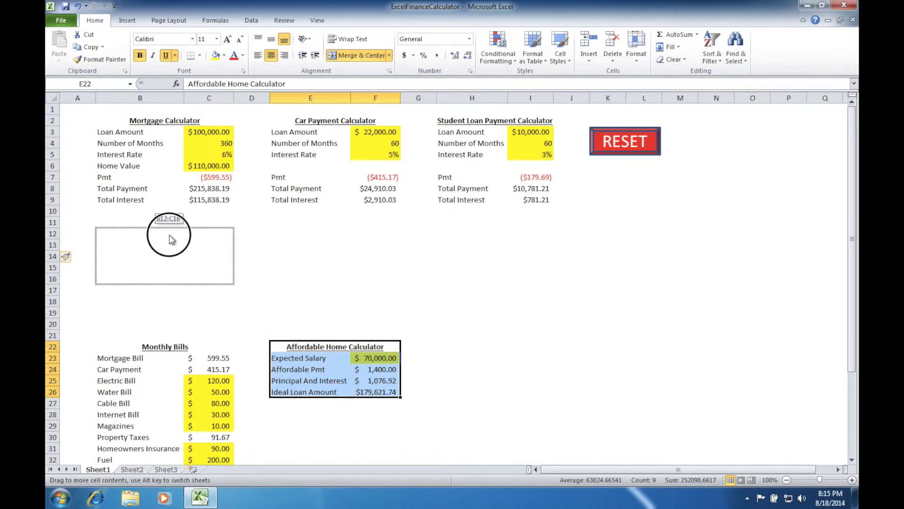
left_click_drag(171, 237, 174, 212)
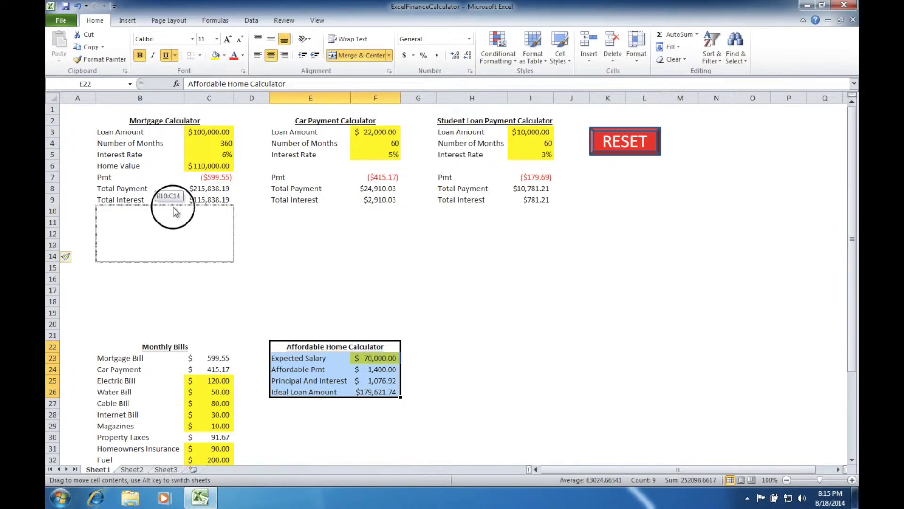
left_click_drag(174, 211, 175, 225)
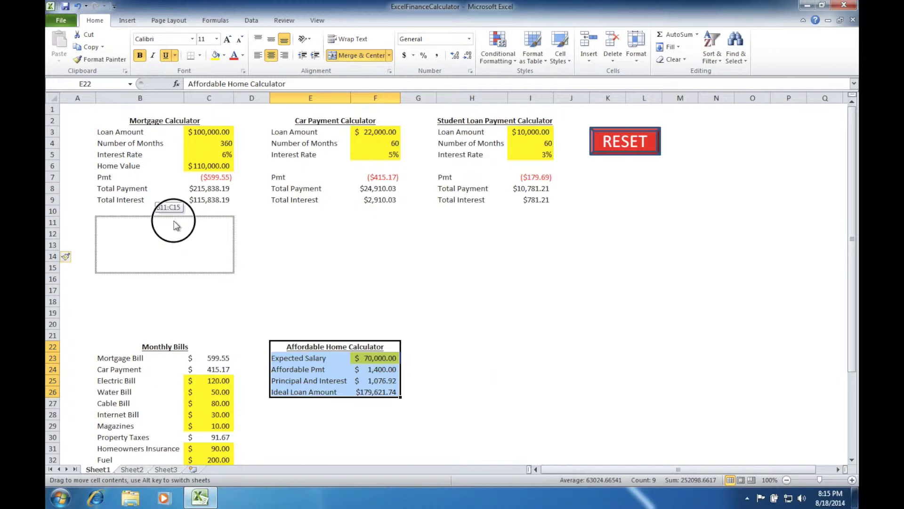
left_click_drag(175, 225, 175, 224)
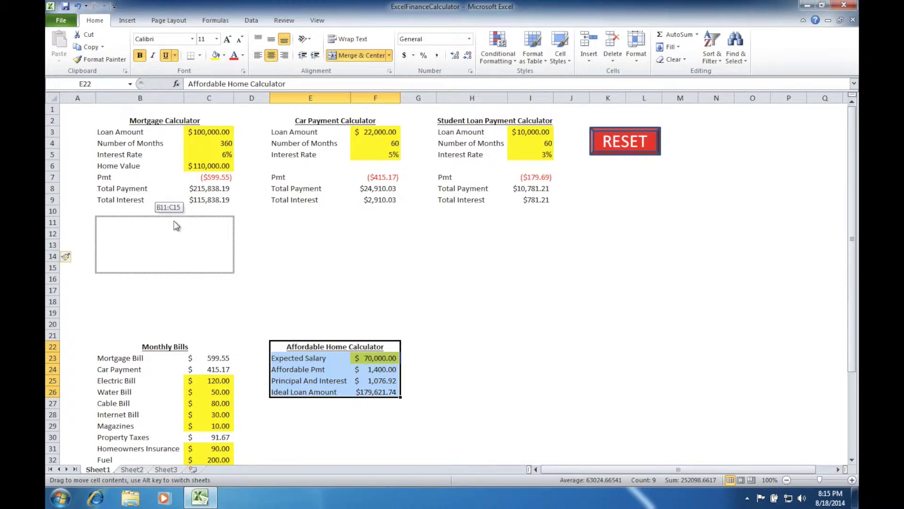
left_click(129, 300)
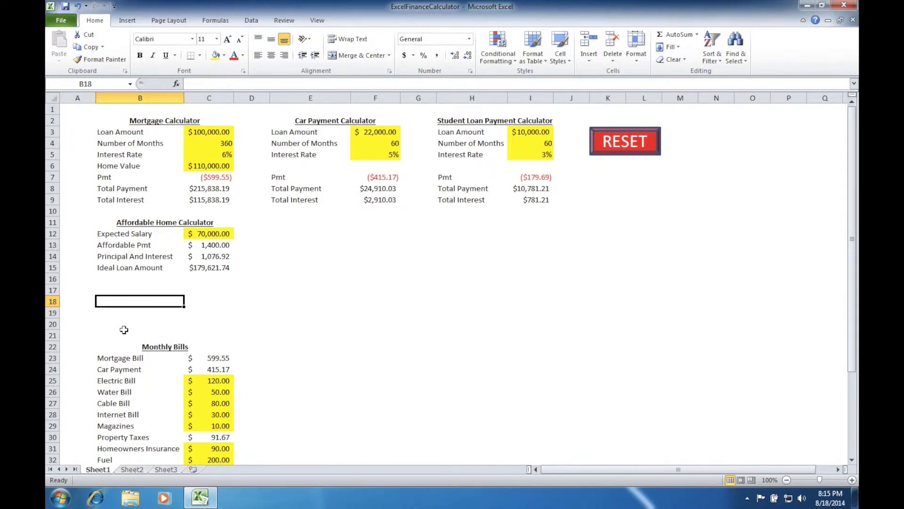
Step: Enter the heading 'Miles Per Gallon Calculator' in cell E11
left_click(315, 227)
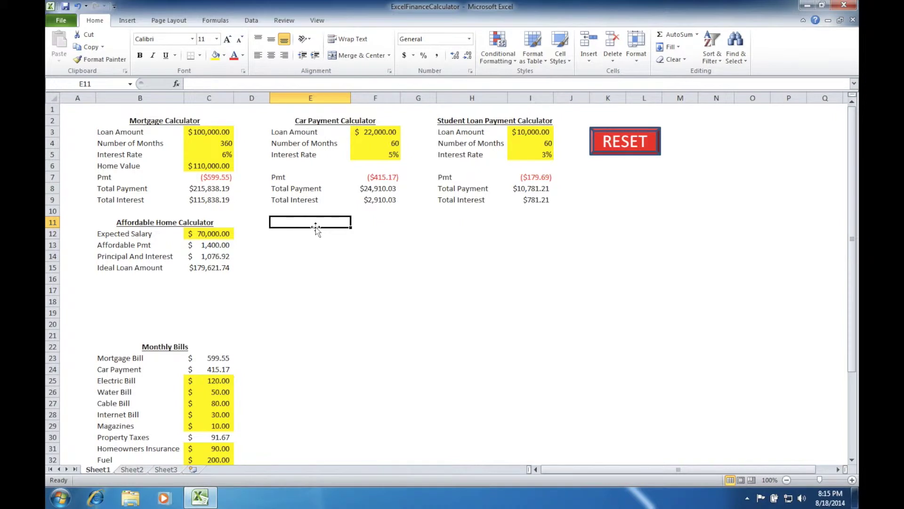
type("Miles ")
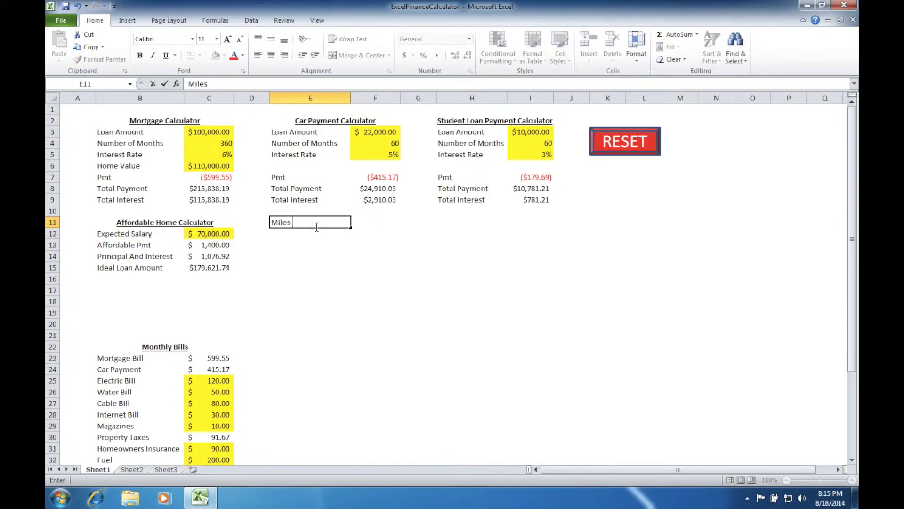
type("Per Gallon Calculator")
key("Return")
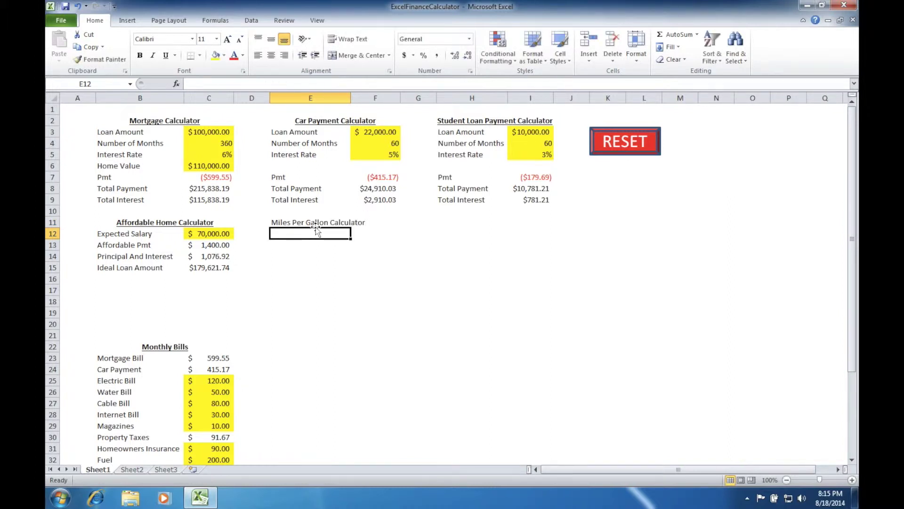
Step: Copy the Affordable Home Calculator heading's bold underline format from B11 onto E11 with Format Painter
left_click(140, 223)
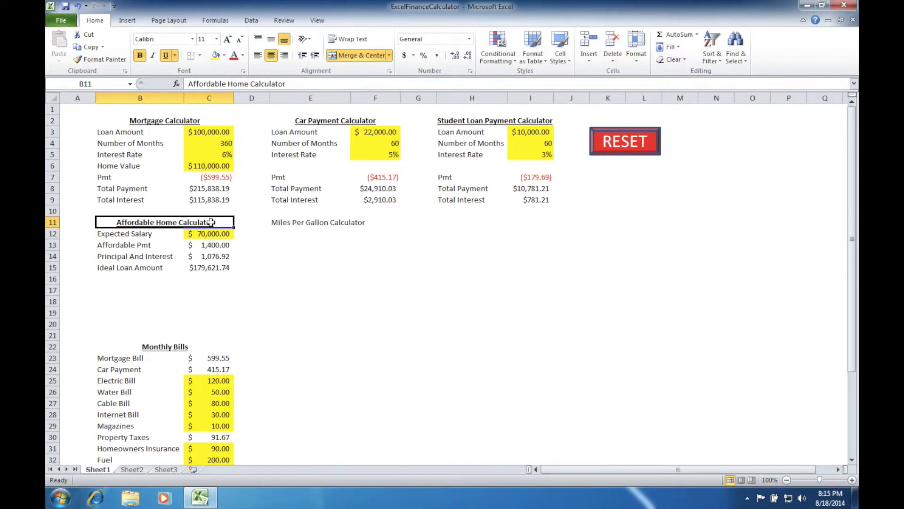
left_click(107, 61)
left_click(306, 223)
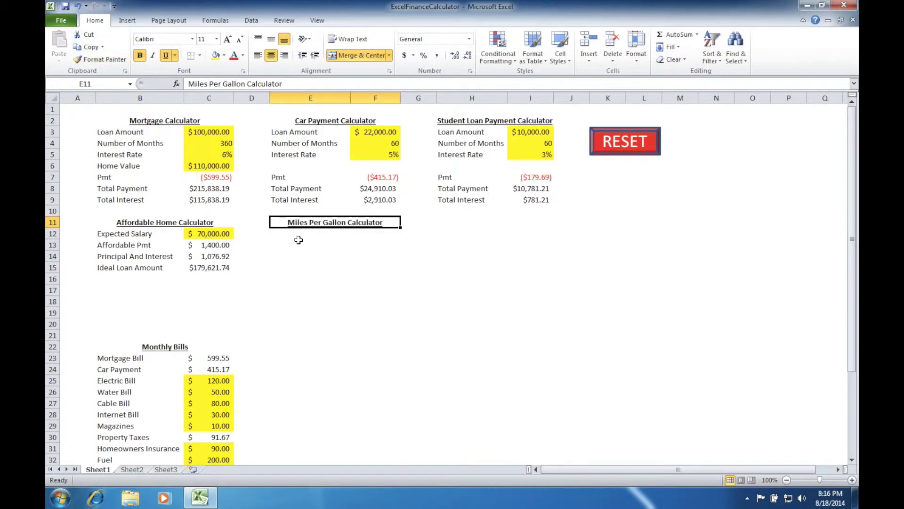
left_click(299, 239)
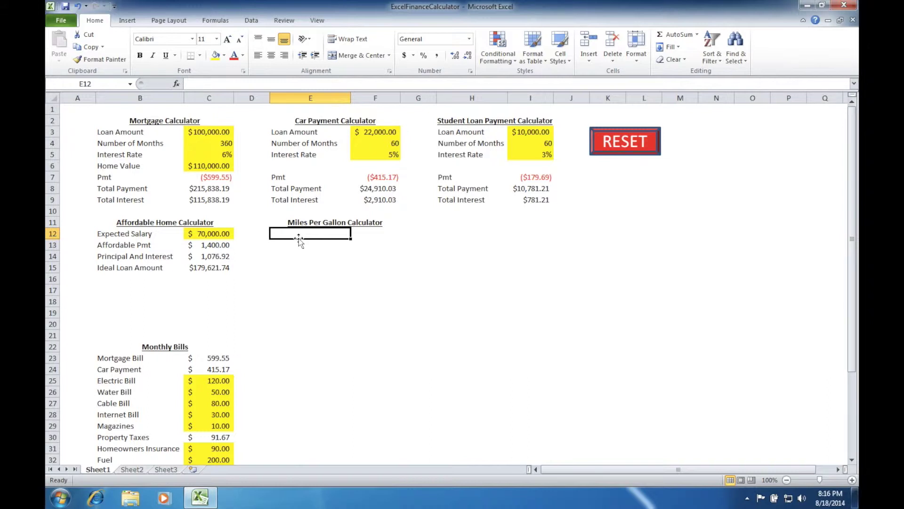
Step: Label E12 as 'Miles' and E13 as 'Gallons'
type("Mile")
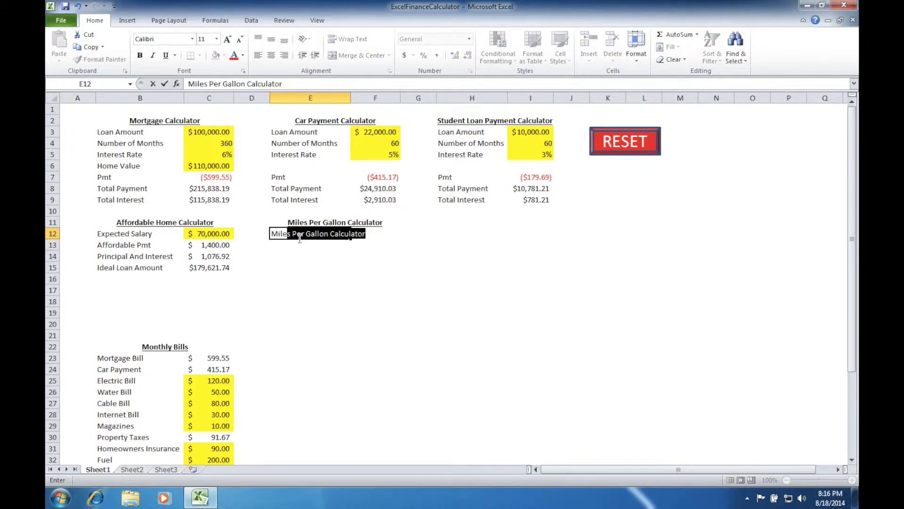
key("Delete")
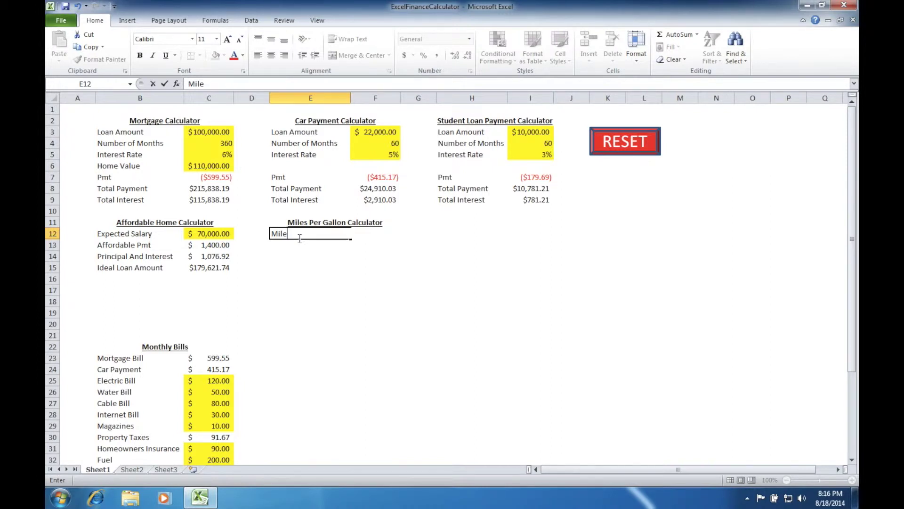
key("Return")
left_click(299, 235)
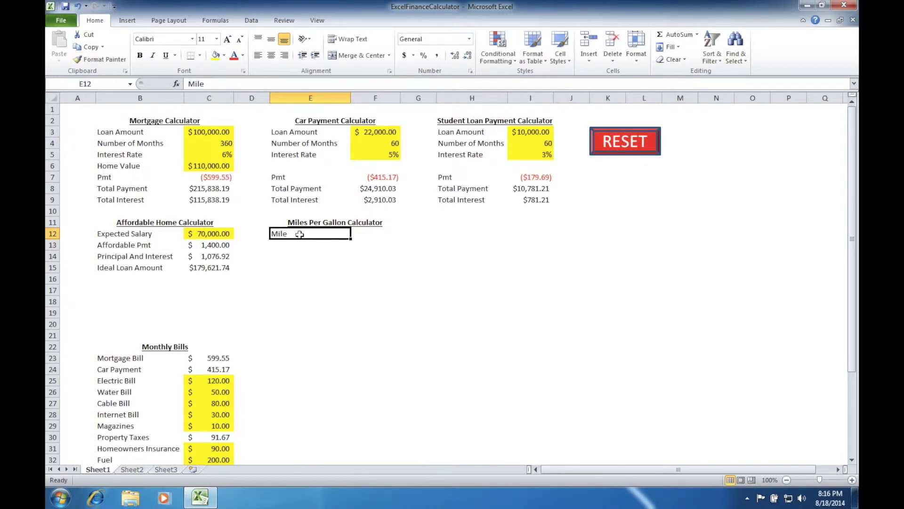
key("F2")
type("s")
key("Return")
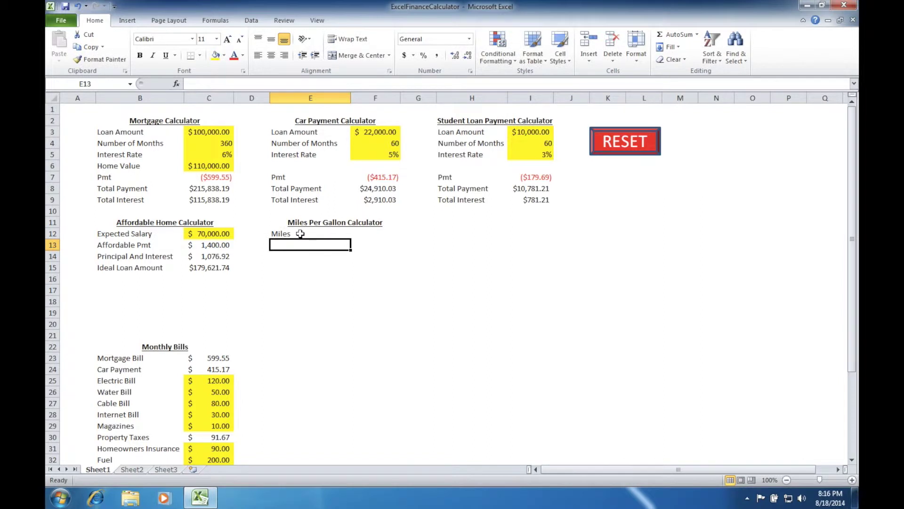
type("Gallons")
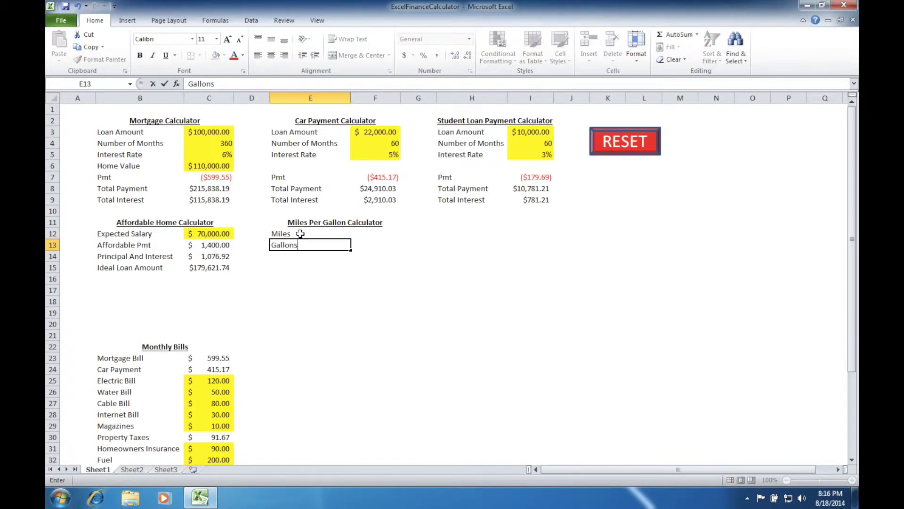
key("Return")
Step: Enter 400 for Miles in F12 and 9.5 for Gallons in F13
left_click(352, 234)
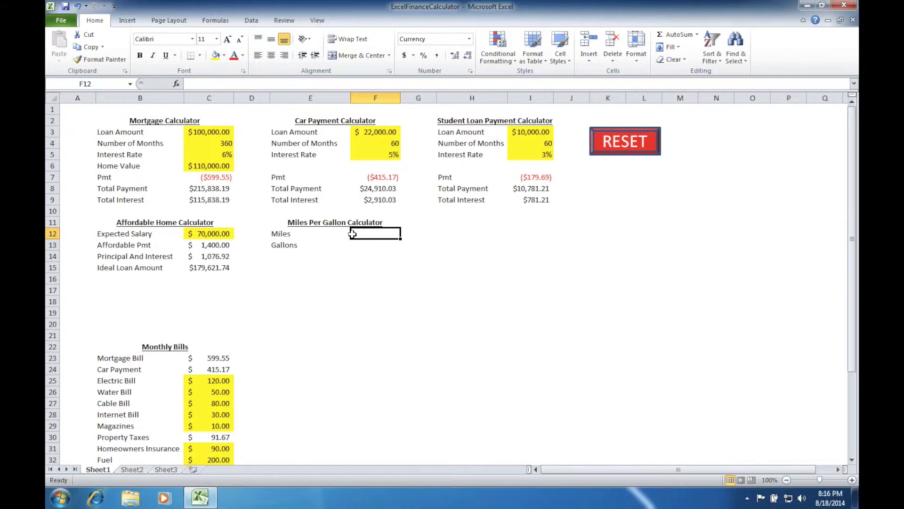
type("400")
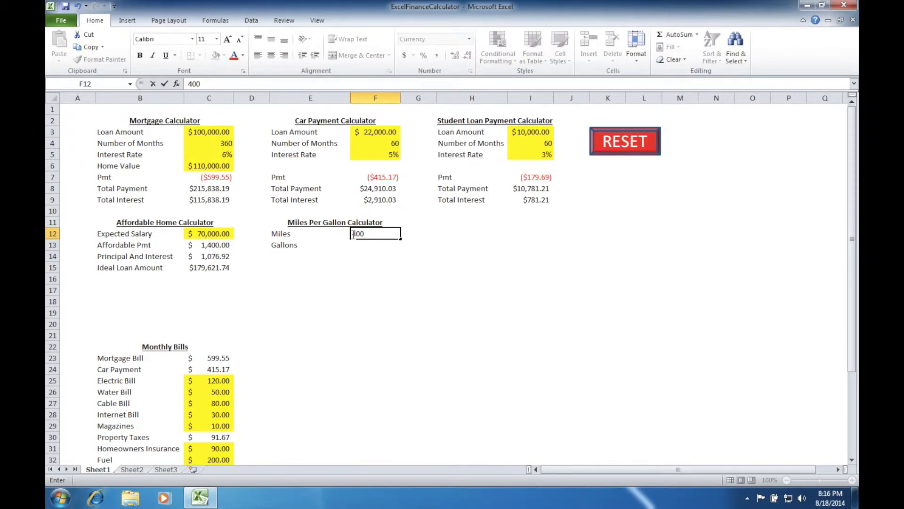
key("Return")
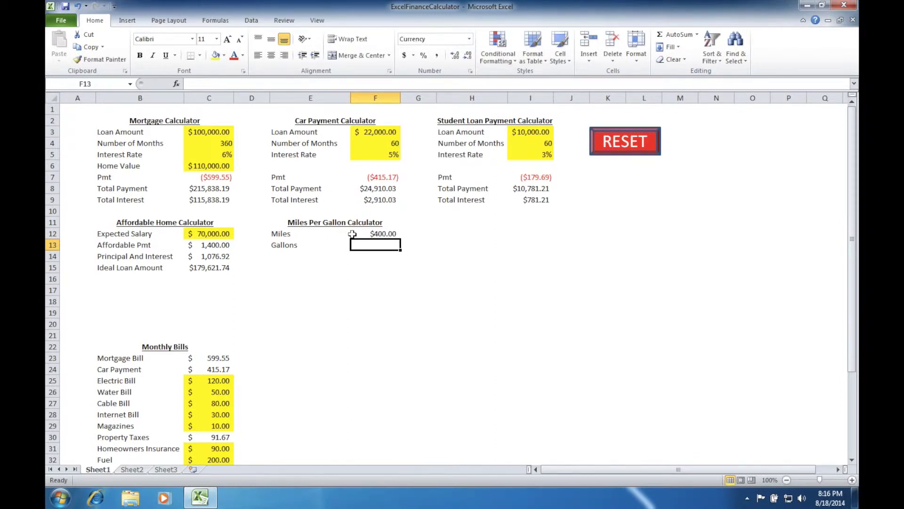
type("9.5")
key("Return")
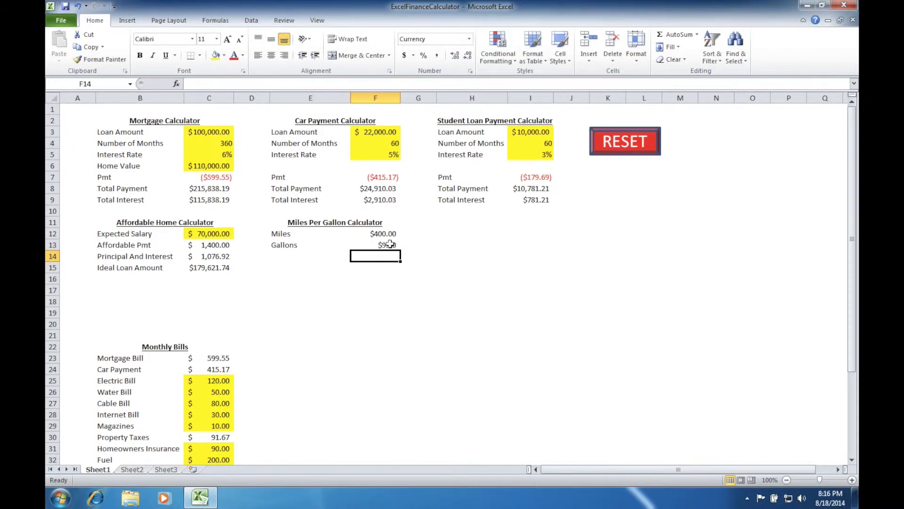
left_click(390, 245)
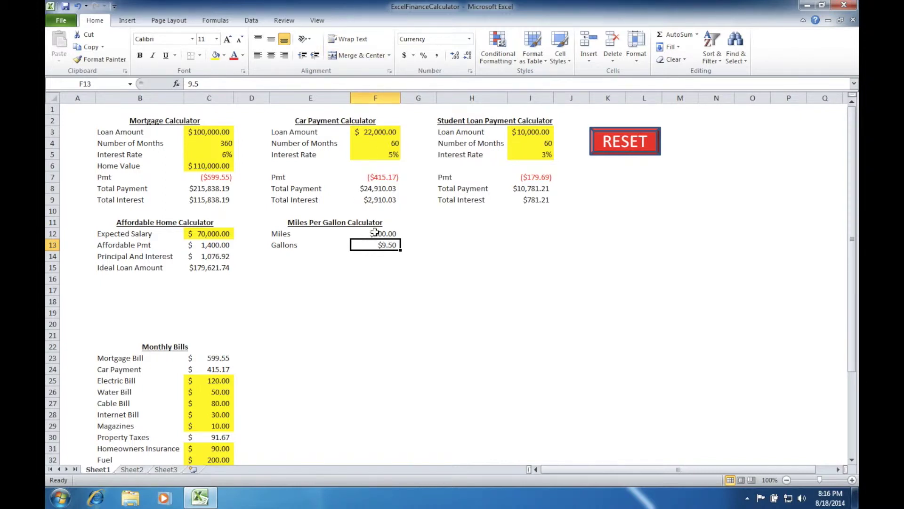
Step: Change F12:F13 from currency to the General number format, showing 400 and 9.5
left_click_drag(375, 232, 377, 245)
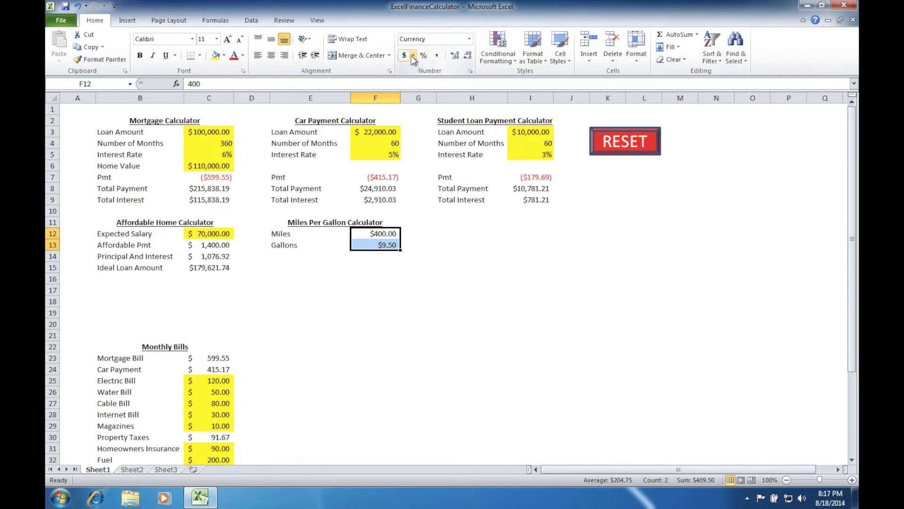
left_click(470, 38)
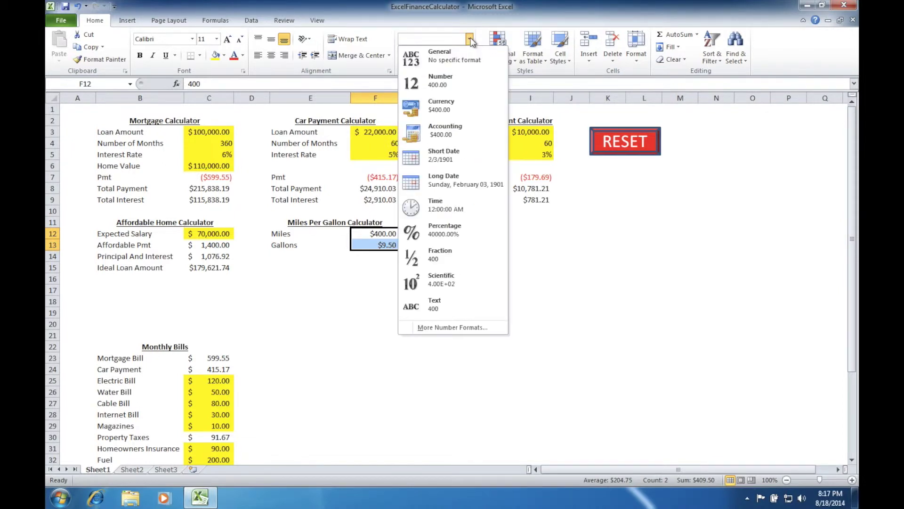
left_click(453, 61)
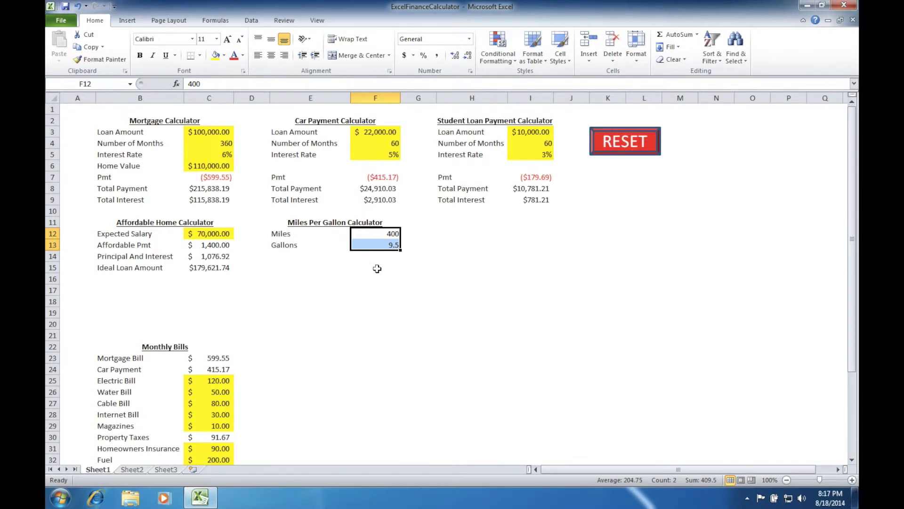
left_click(377, 259)
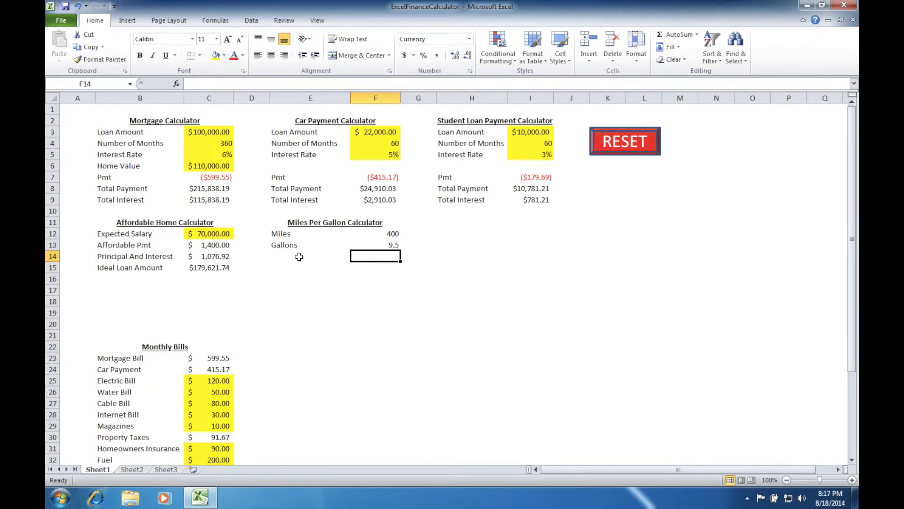
Step: Enter the formula =F12/F13 in F14, giving $42.11
type("=")
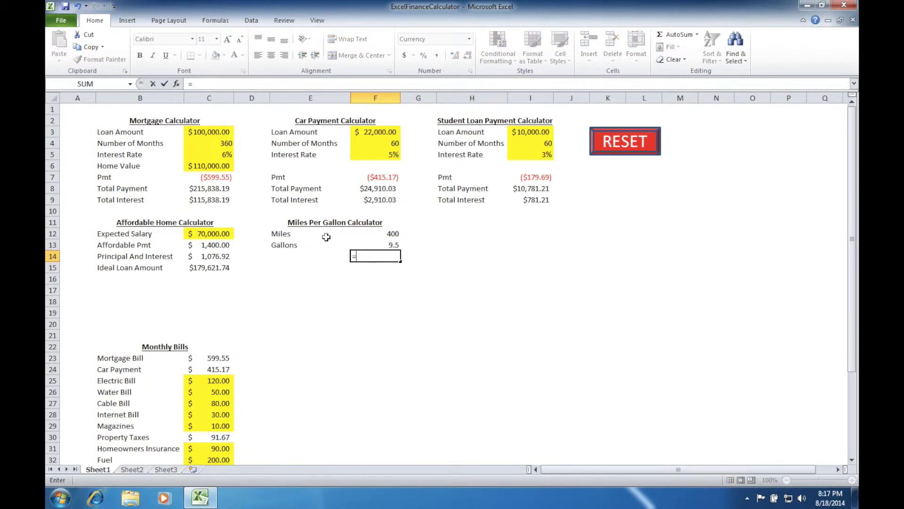
left_click(388, 235)
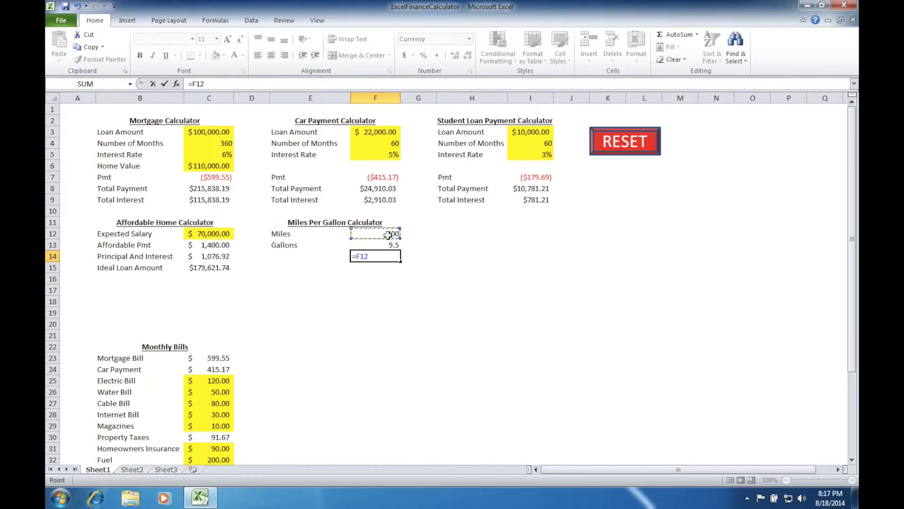
type("/")
left_click(393, 246)
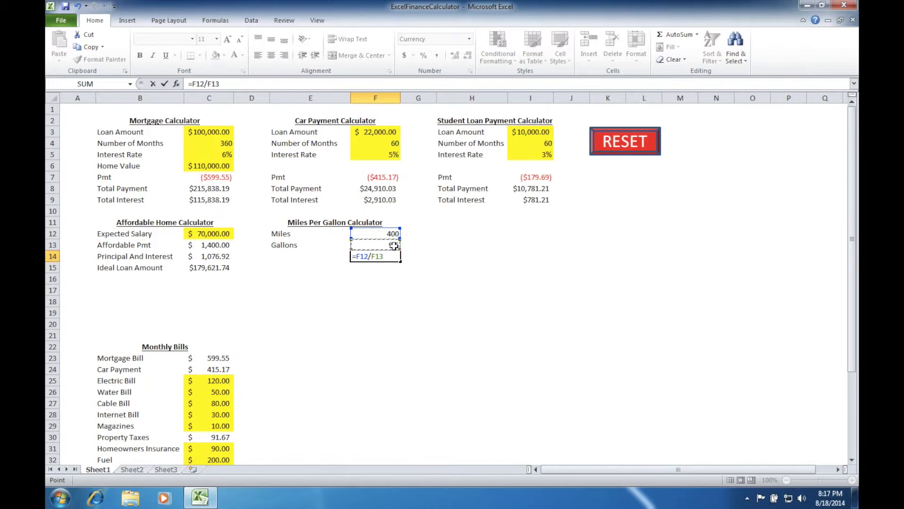
key("Return")
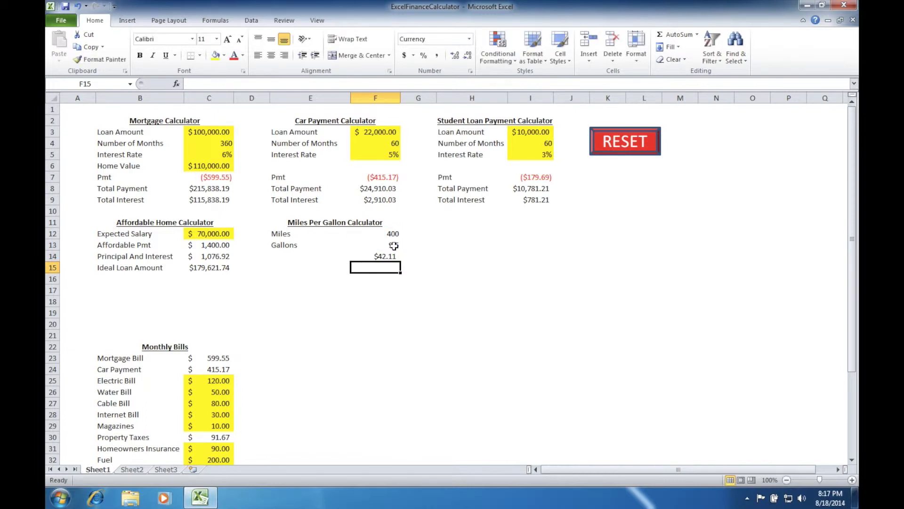
Step: Label E14 as 'Miles Per Gallon'
key("Up")
key("Left")
type("Mile")
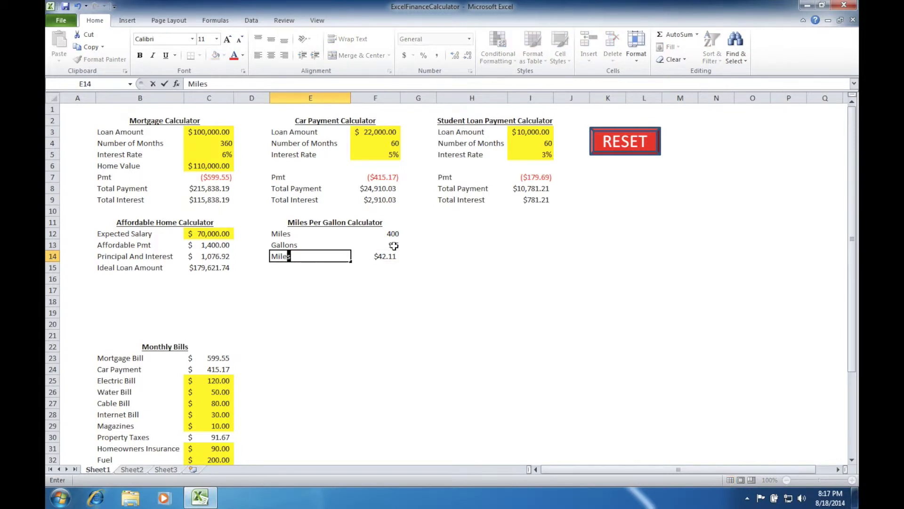
type("s Per Gallon")
key("Return")
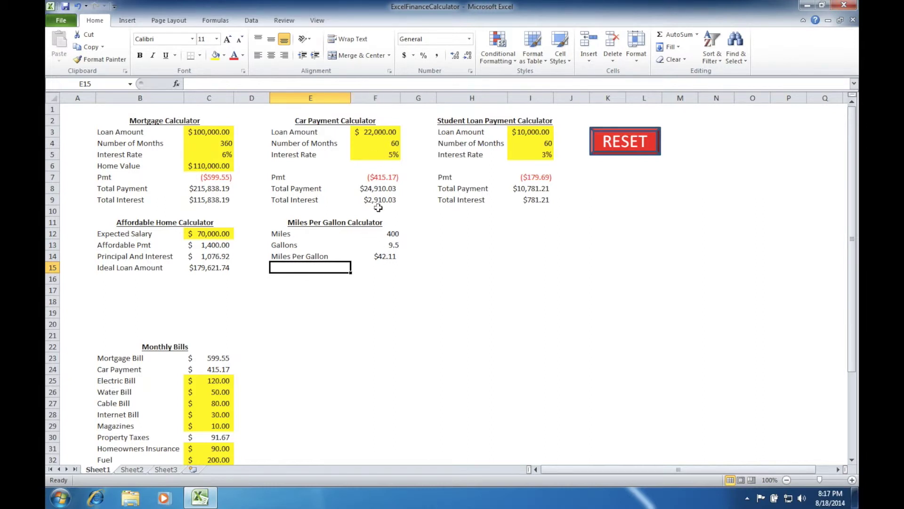
Step: Copy F13's General number format onto the F14 result with Format Painter
left_click(386, 246)
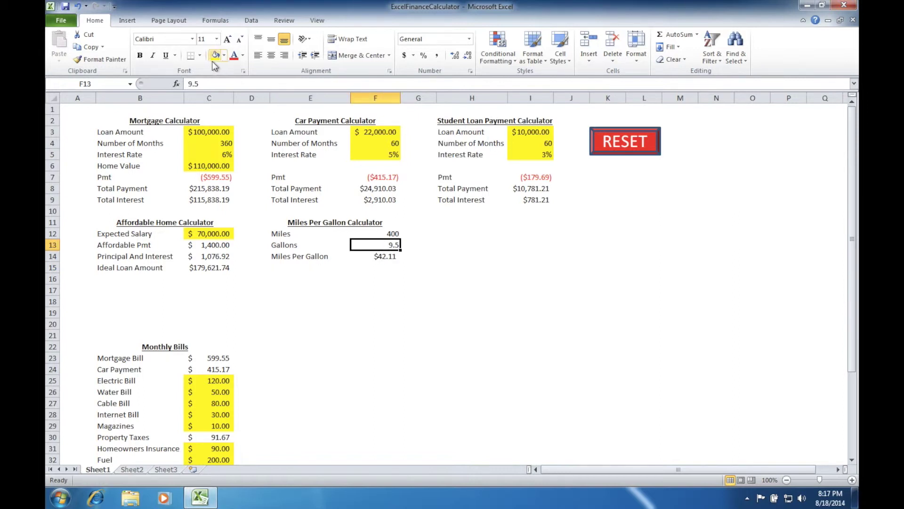
left_click(98, 60)
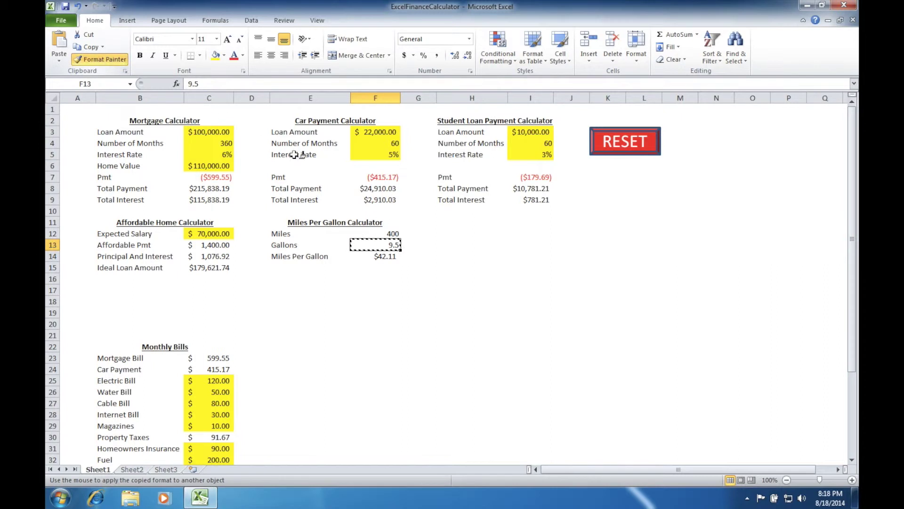
left_click(385, 258)
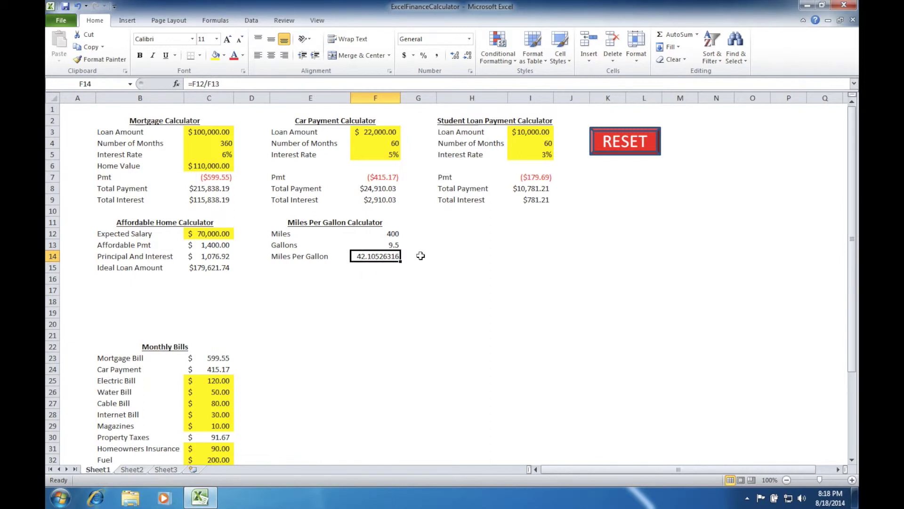
Step: Decrease the F14 result's decimals until it displays 42.1
left_click(467, 58)
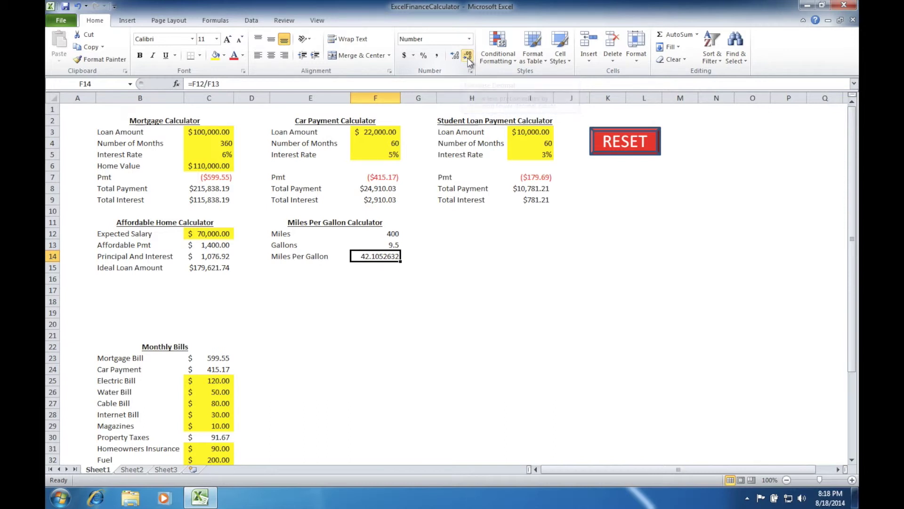
left_click(467, 58)
left_click(468, 58)
left_click(467, 58)
left_click(468, 58)
left_click(468, 58)
left_click(468, 58)
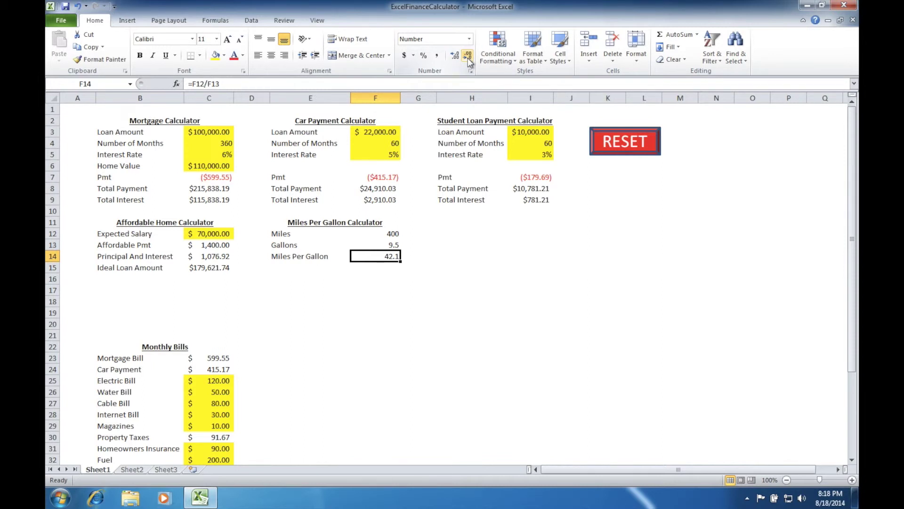
Step: Paint F4's yellow input fill onto the Miles and Gallons cells F12:F13
left_click(380, 234)
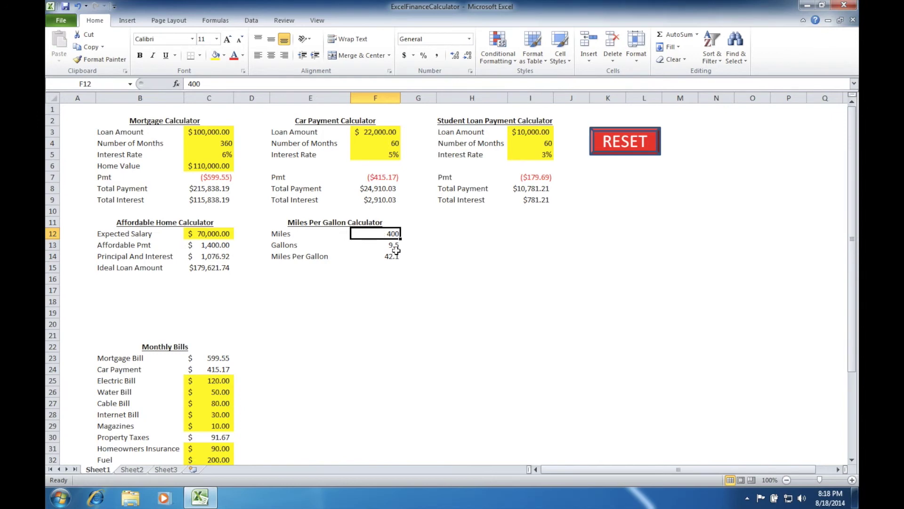
left_click(391, 145)
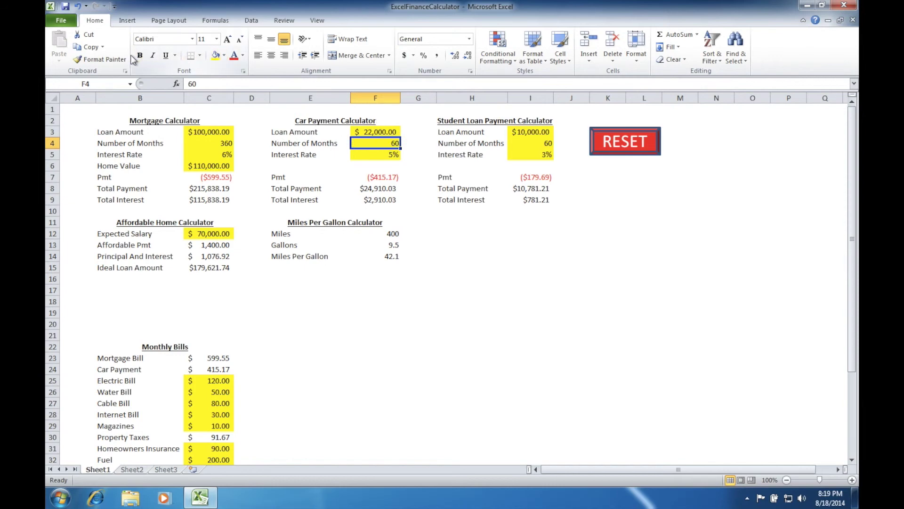
left_click(111, 60)
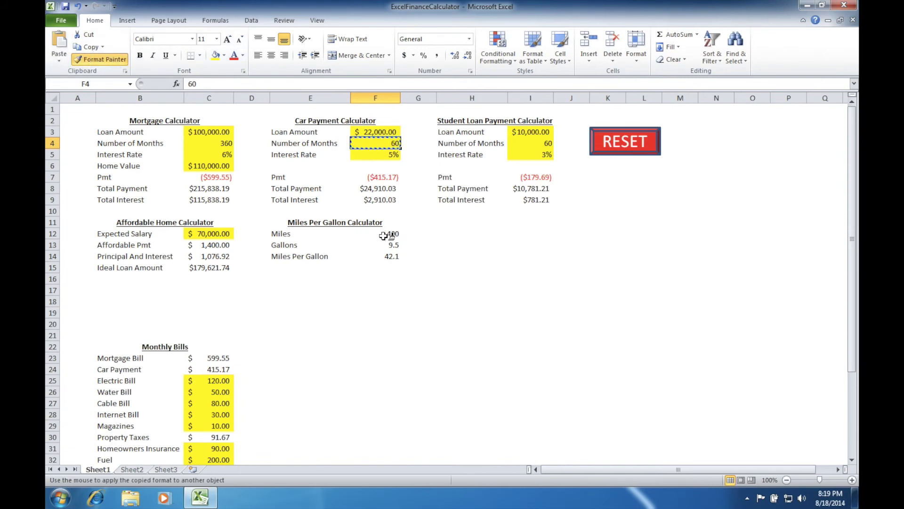
left_click_drag(377, 234, 387, 245)
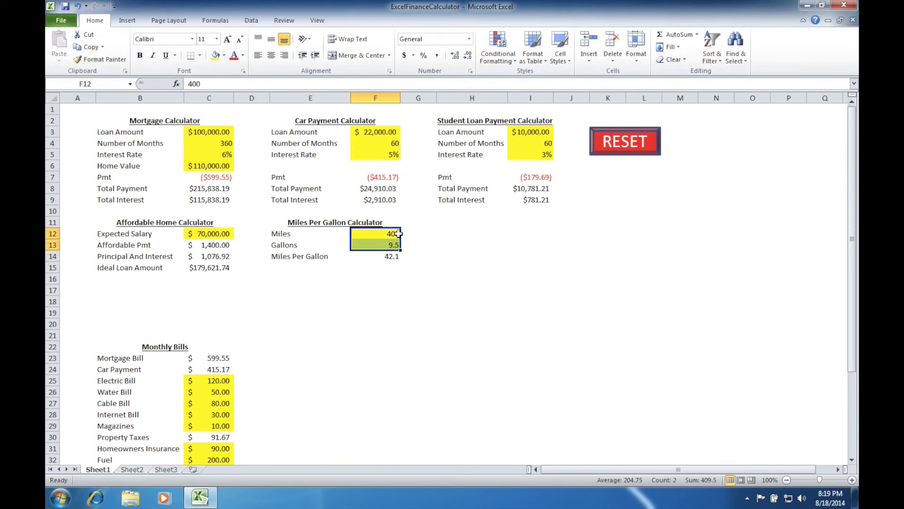
left_click(391, 279)
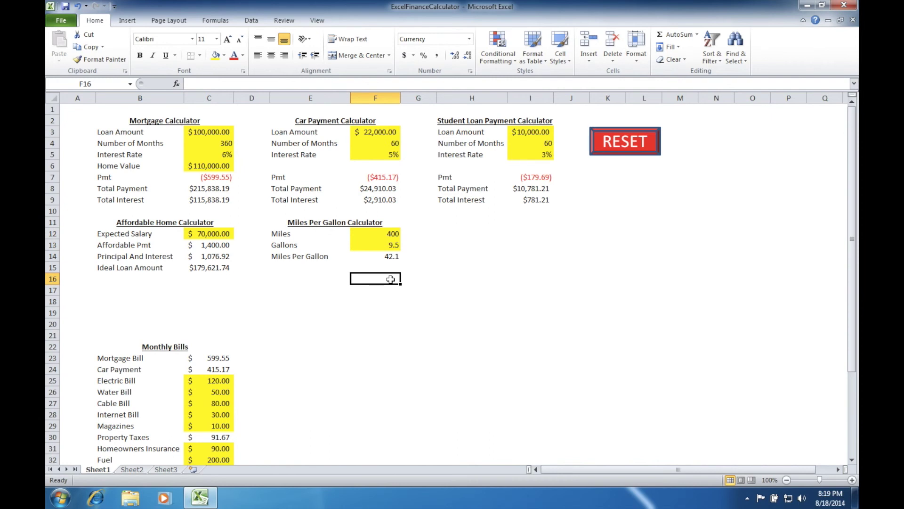